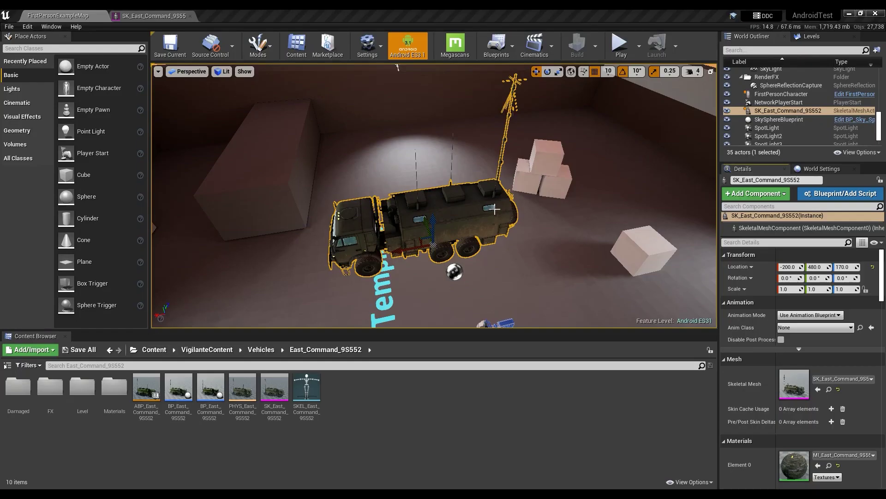
- Select the BigWall2 block and open its 1M_Cube static mesh
{"action": "mouse_move", "coordinate": [486, 95]}
{"action": "right_mouse_down"}
{"action": "mouse_move", "coordinate": [341, 132]}
{"action": "mouse_move", "coordinate": [343, 142]}
{"action": "right_mouse_up"}
{"action": "left_click", "coordinate": [349, 206]}
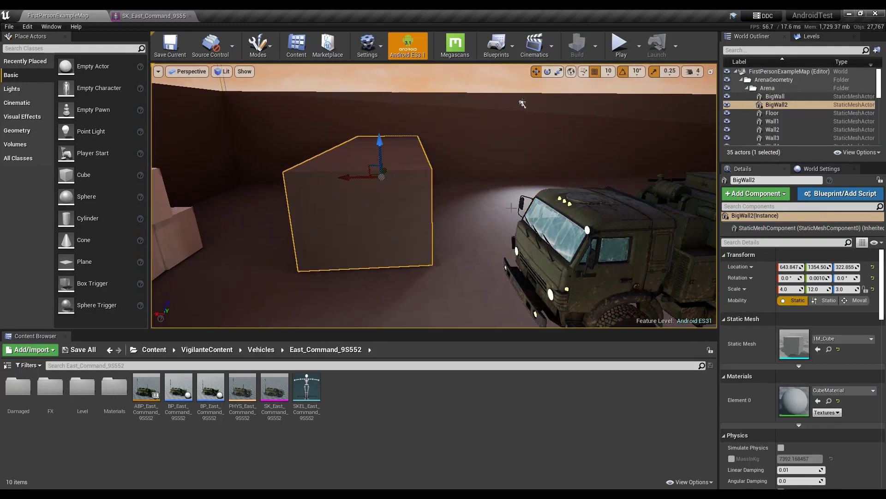
{"action": "double_click", "coordinate": [787, 342]}
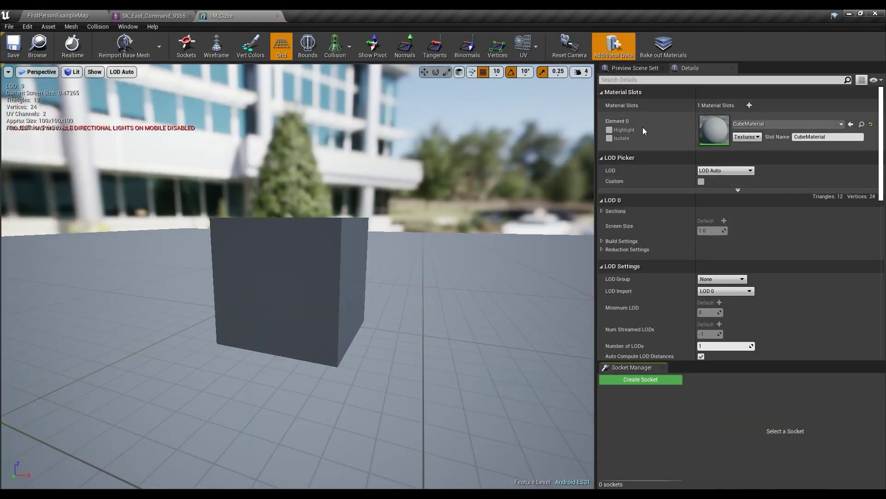
- Check the cube's LOD Group list without changing it, then go to the AndroidTest project folder
{"action": "scroll", "coordinate": [657, 204], "scroll_direction": "down", "scroll_amount": 1}
{"action": "scroll", "coordinate": [621, 233], "scroll_direction": "down", "scroll_amount": 3}
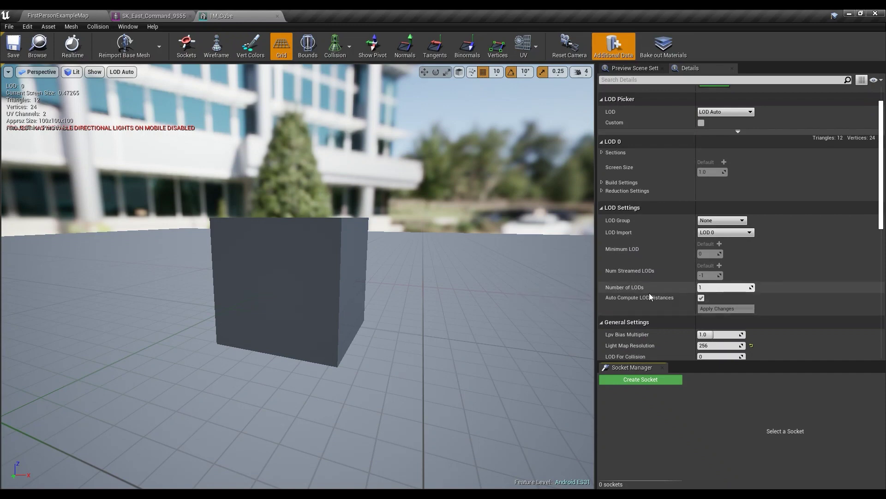
{"action": "left_click", "coordinate": [730, 225]}
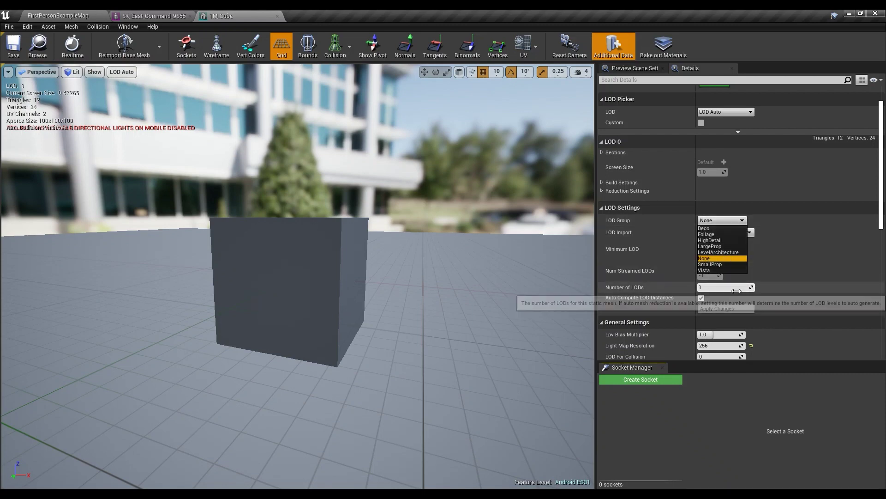
{"action": "mouse_move", "coordinate": [547, 259]}
{"action": "left_mouse_down"}
{"action": "mouse_move", "coordinate": [535, 258]}
{"action": "mouse_move", "coordinate": [547, 259]}
{"action": "left_mouse_up"}
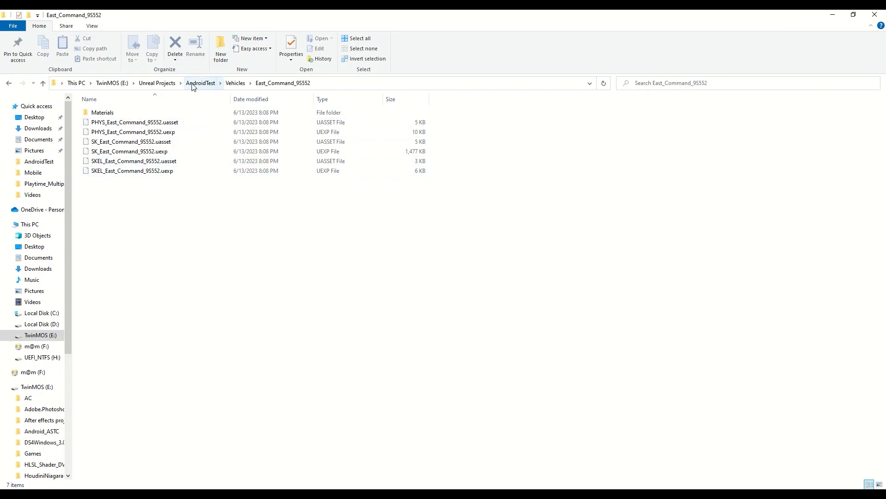
{"action": "left_click", "coordinate": [200, 83]}
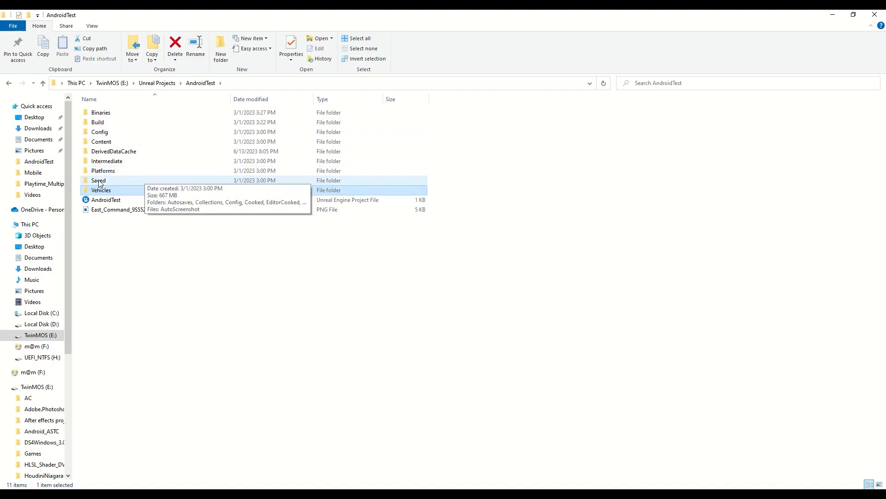
- Browse Saved > Cooked > Android_ETC2 > AndroidTest in the project folder
{"action": "double_click", "coordinate": [96, 181]}
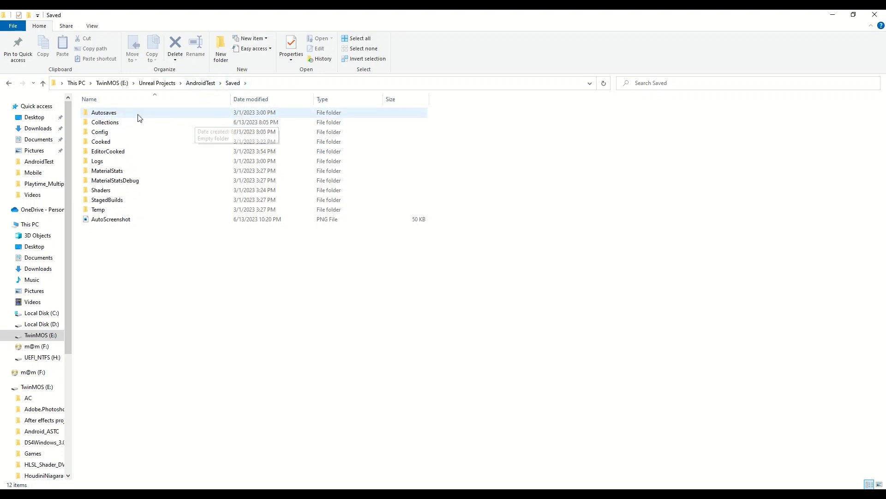
{"action": "double_click", "coordinate": [107, 141]}
{"action": "double_click", "coordinate": [108, 113]}
{"action": "left_click", "coordinate": [258, 85]}
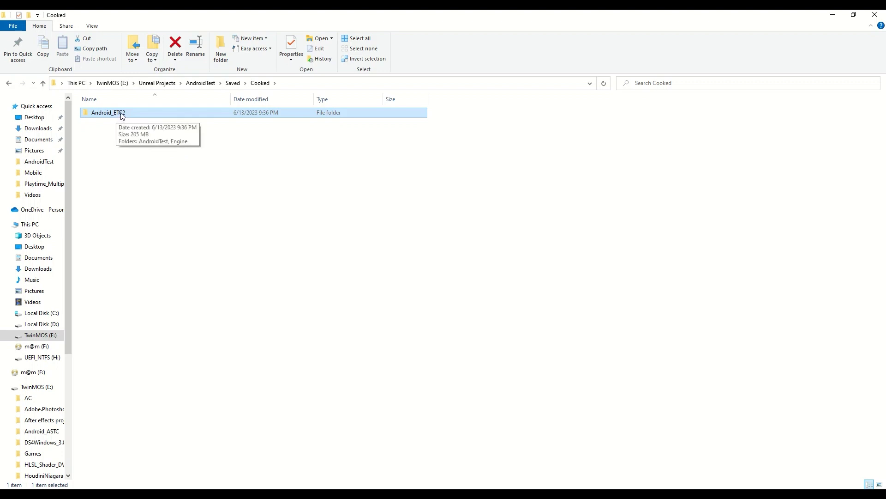
{"action": "double_click", "coordinate": [122, 115]}
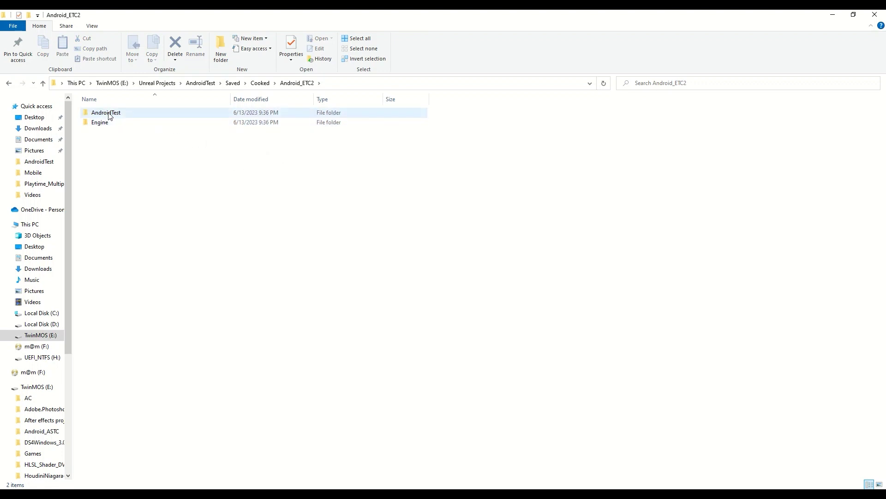
{"action": "double_click", "coordinate": [110, 114]}
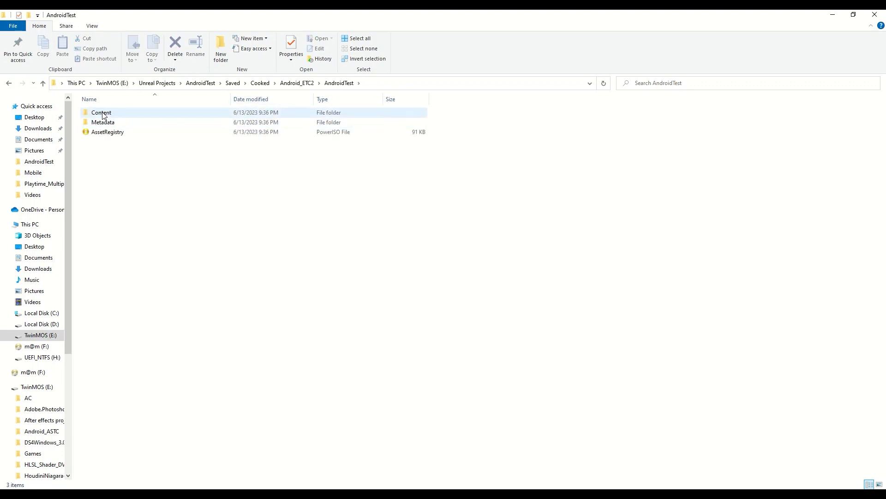
- Open the cooked Content folder to see FirstPerson, Geometry, VigilanteContent and the shader archives
{"action": "double_click", "coordinate": [103, 113]}
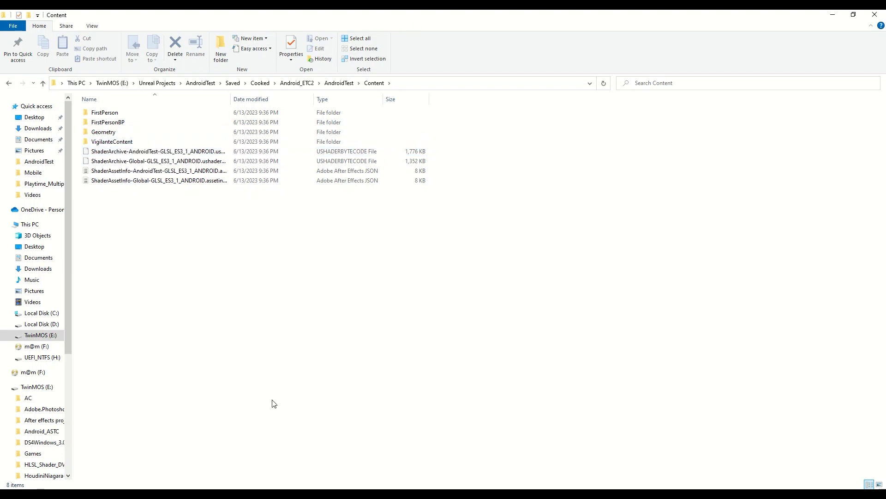
{"action": "left_click", "coordinate": [871, 20]}
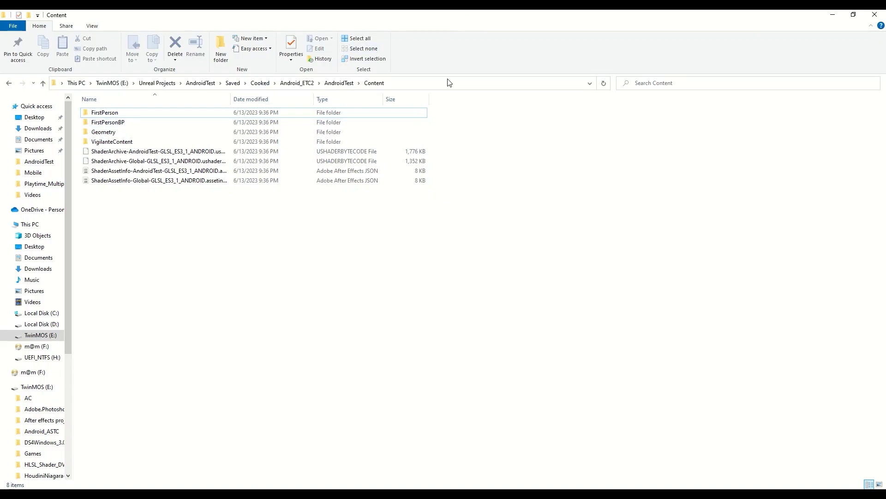
- Back in the level, select the truck and open its SK_East_Command_9S552 skeletal mesh
{"action": "left_click", "coordinate": [833, 15]}
{"action": "left_click", "coordinate": [81, 15]}
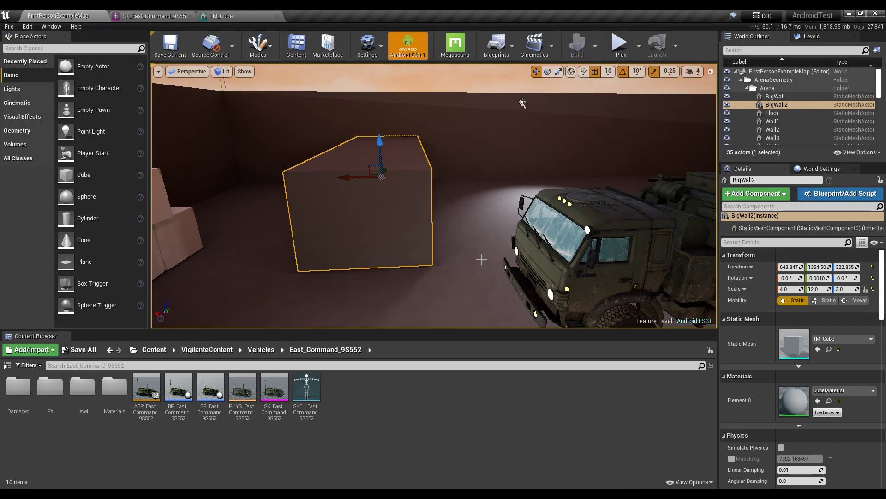
{"action": "right_click_drag", "start_coordinate": [480, 257], "coordinate": [466, 226]}
{"action": "left_click", "coordinate": [466, 226]}
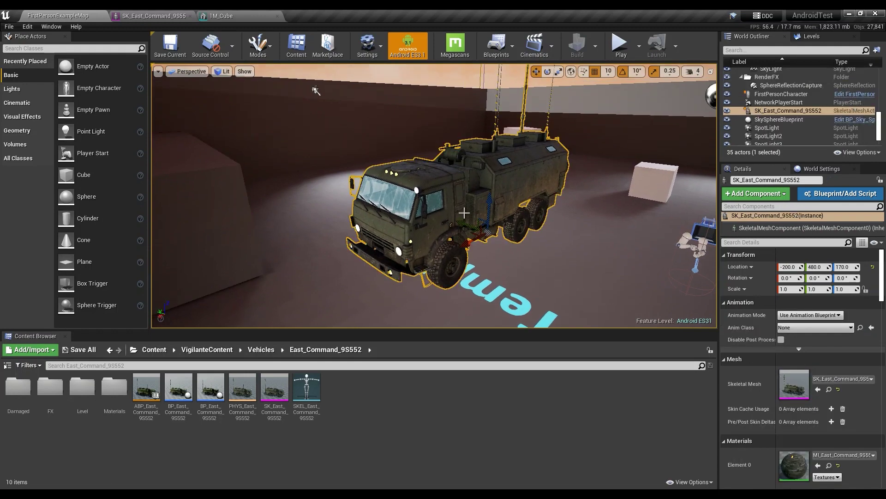
{"action": "double_click", "coordinate": [799, 381]}
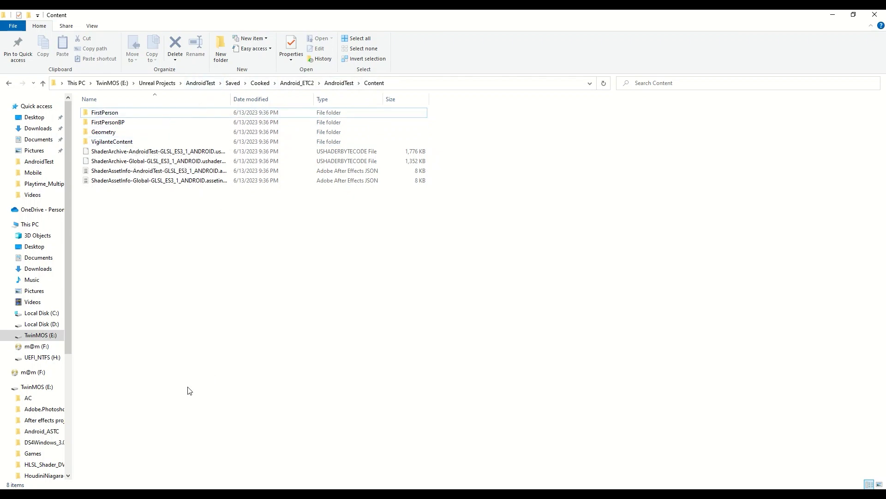
- Browse to AndroidTest's Vehicles > East_Command_9S552 folder, then return to the truck's mesh editor
{"action": "left_click", "coordinate": [833, 14]}
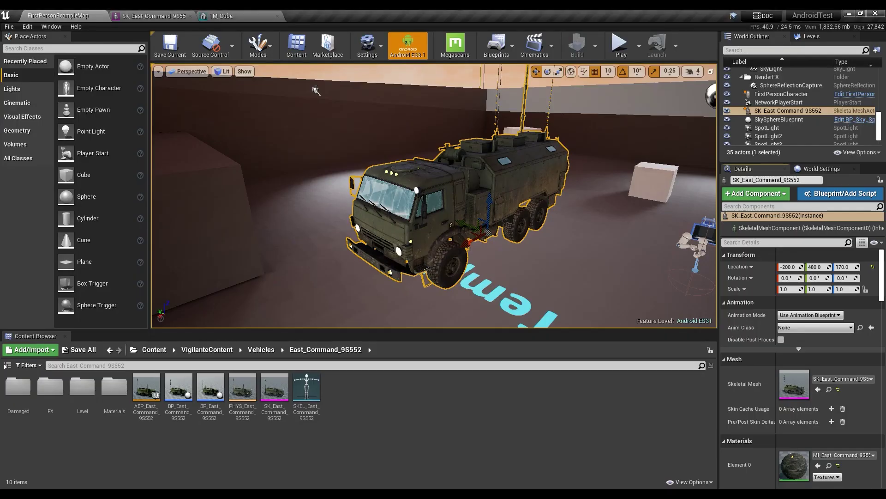
{"action": "key", "text": "alt+Tab"}
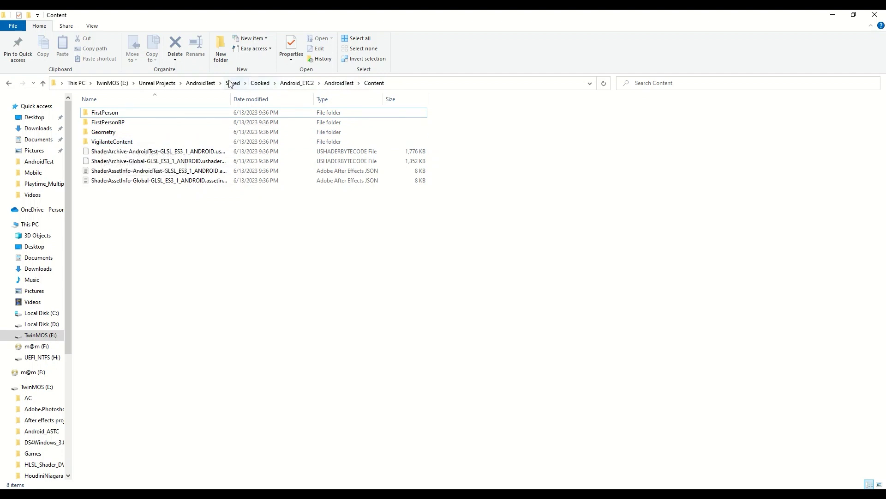
{"action": "left_click", "coordinate": [200, 83]}
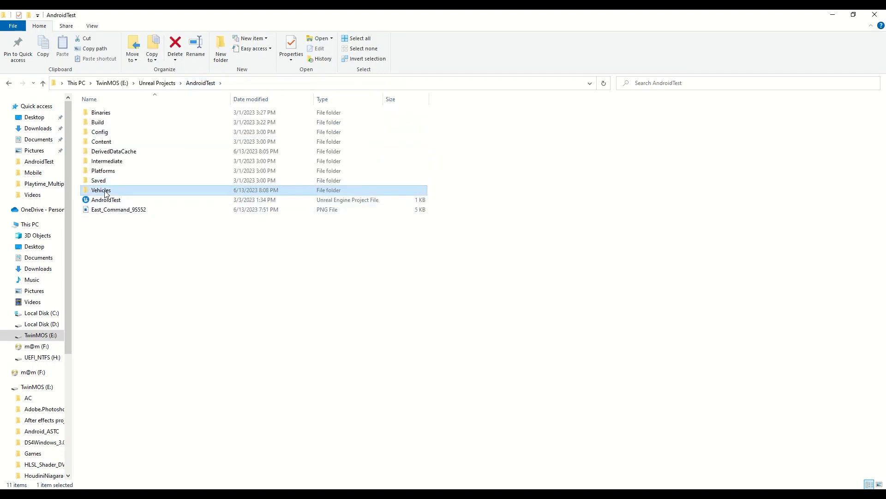
{"action": "double_click", "coordinate": [143, 114]}
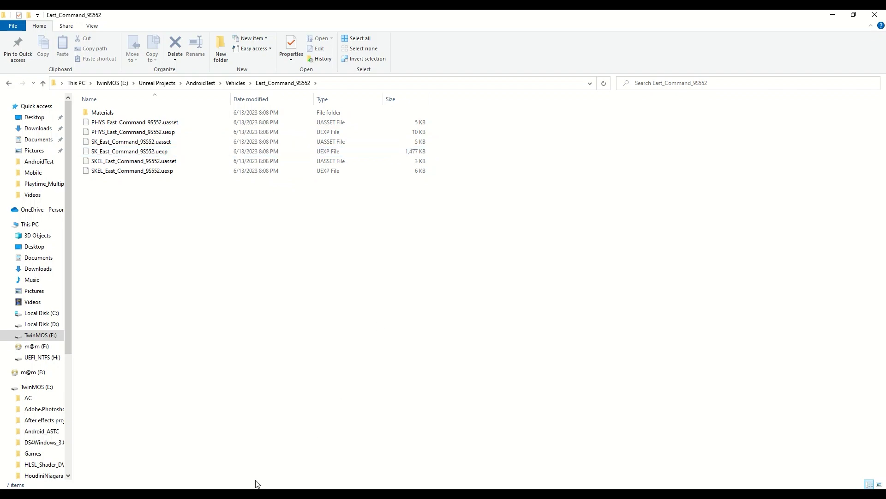
{"action": "key", "text": "alt+Tab"}
{"action": "left_click", "coordinate": [147, 16]}
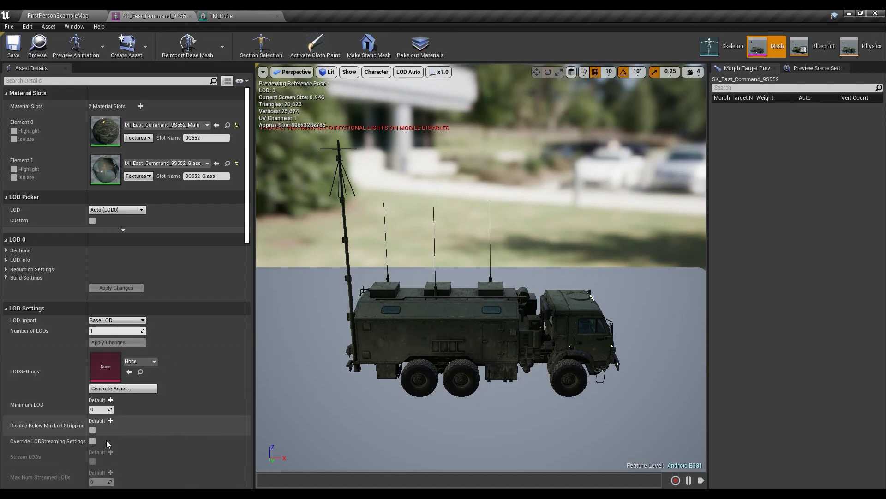
{"action": "key", "text": "alt+Tab"}
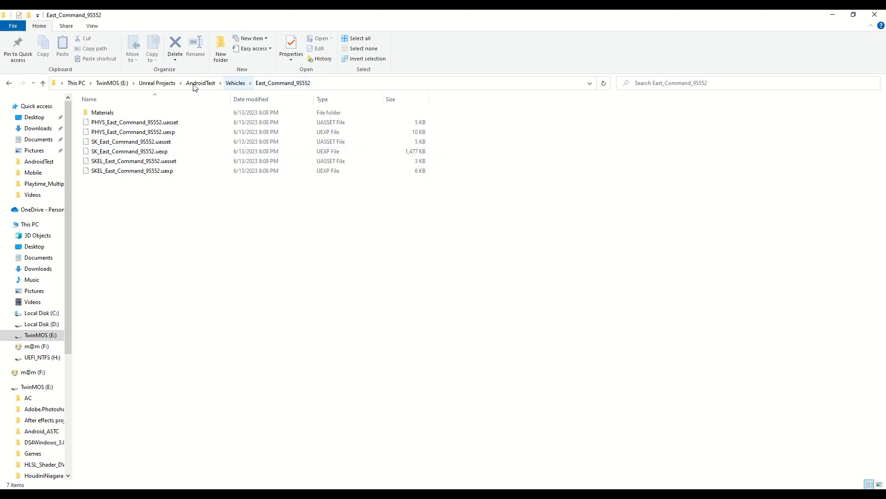
{"action": "key", "text": "alt+Tab"}
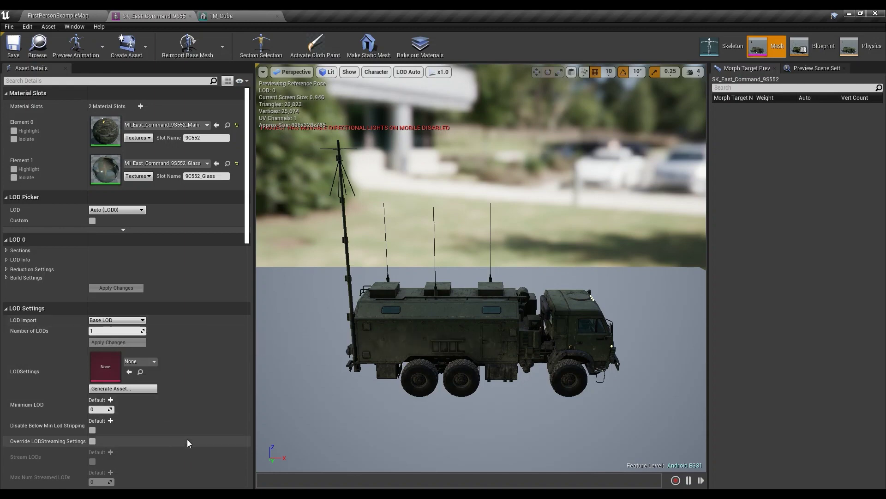
- Drill through Saved > Cooked > Android_ETC2 > AndroidTest > Content > VigilanteContent > Vehicles > East_Command_9S552
{"action": "key", "text": "alt+Tab"}
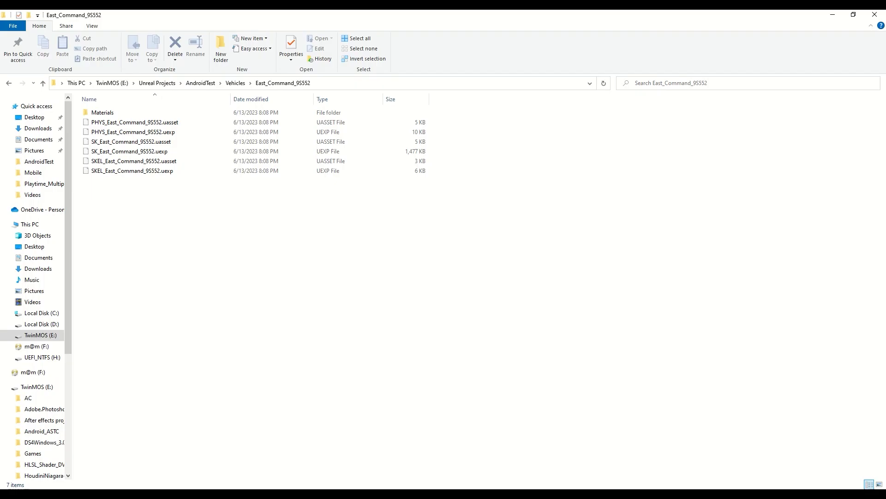
{"action": "left_click", "coordinate": [200, 83]}
{"action": "double_click", "coordinate": [104, 180]}
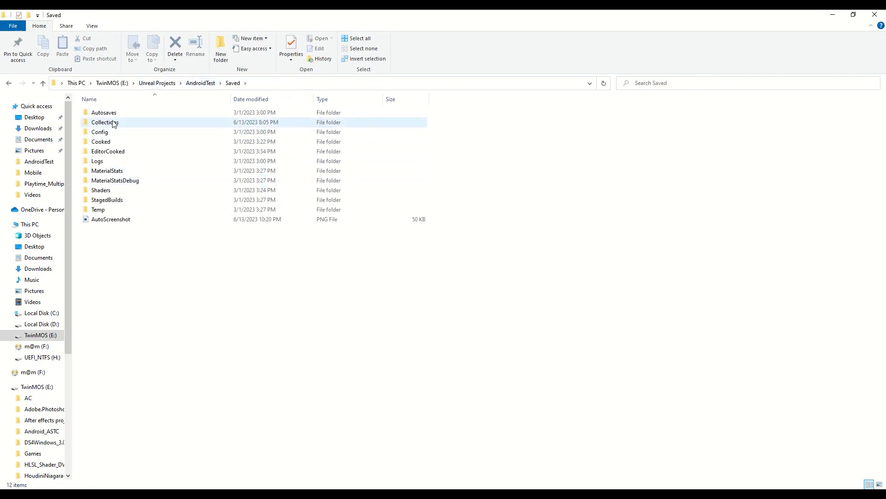
{"action": "double_click", "coordinate": [104, 142]}
{"action": "double_click", "coordinate": [111, 116]}
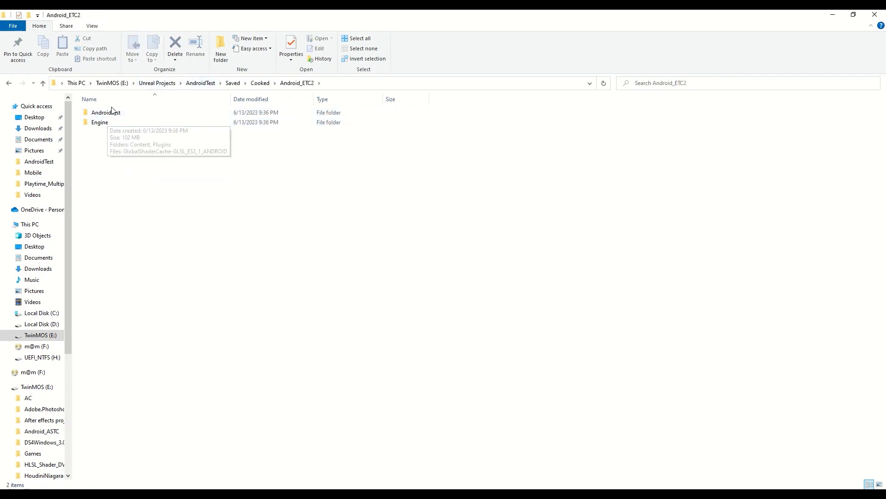
{"action": "double_click", "coordinate": [104, 112]}
{"action": "double_click", "coordinate": [104, 112]}
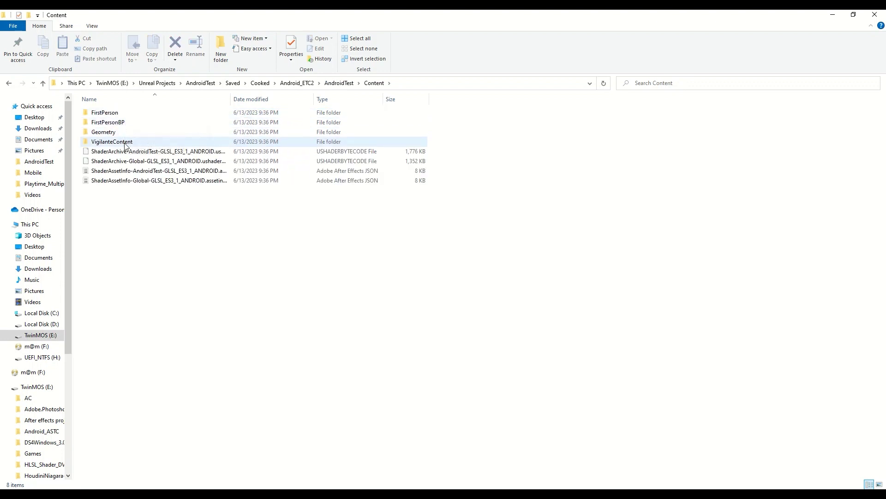
{"action": "double_click", "coordinate": [113, 142]}
{"action": "double_click", "coordinate": [107, 123]}
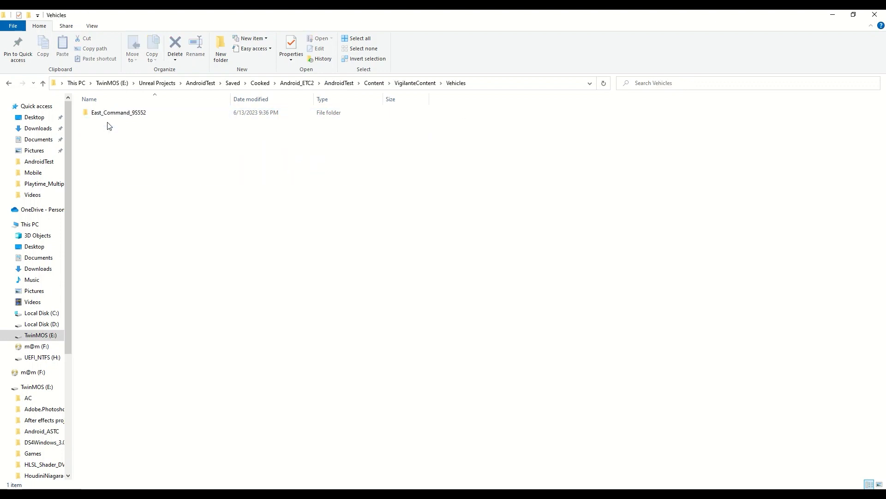
{"action": "double_click", "coordinate": [116, 114]}
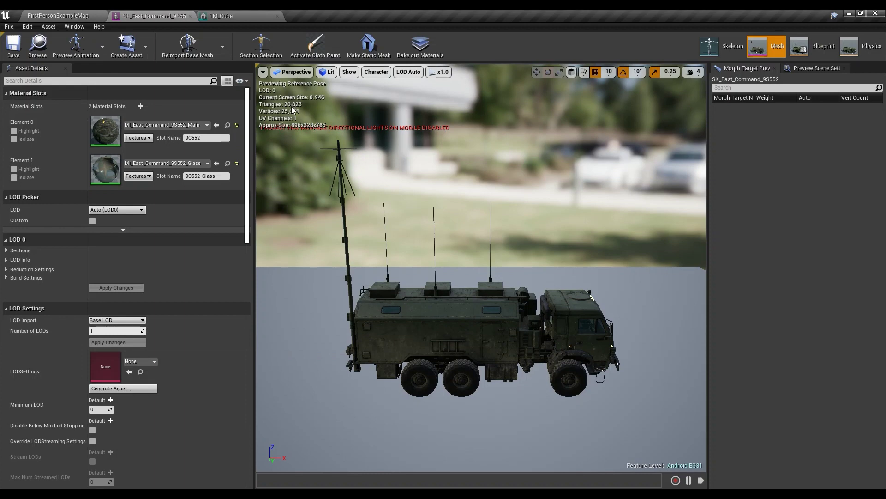
- Give the truck two LODs and preview it at LOD 0 and LOD 1
{"action": "left_click", "coordinate": [116, 330]}
{"action": "type", "text": "2"}
{"action": "left_click", "coordinate": [118, 342]}
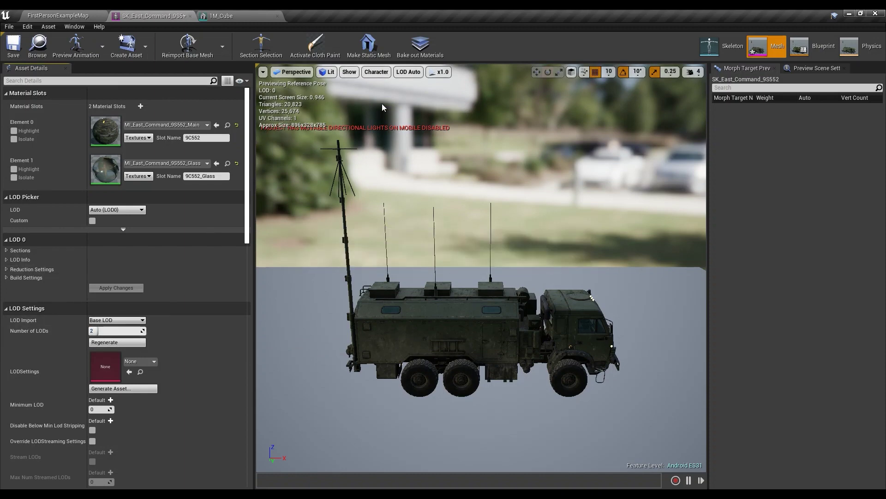
{"action": "left_click", "coordinate": [411, 72]}
{"action": "left_click", "coordinate": [408, 101]}
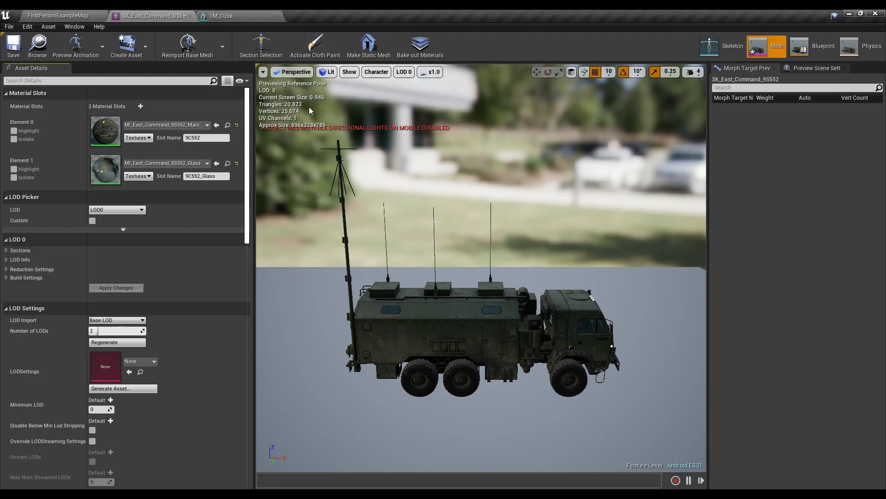
{"action": "left_click", "coordinate": [404, 72]}
{"action": "left_click", "coordinate": [408, 110]}
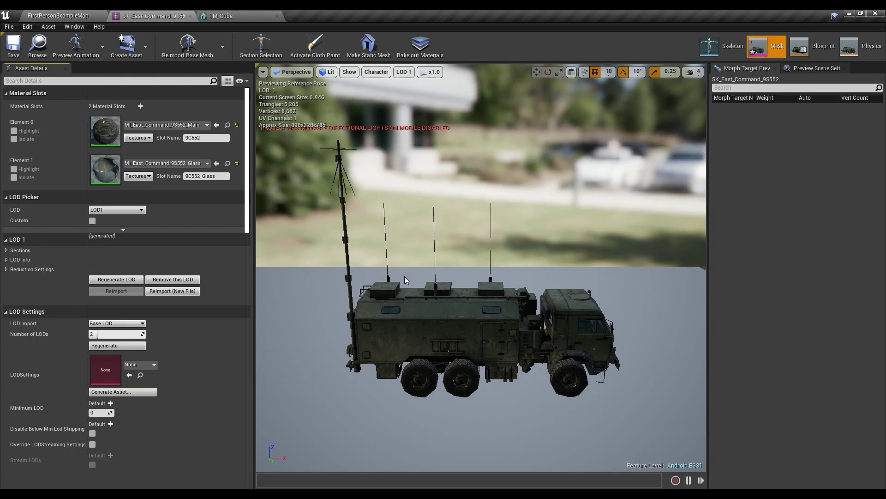
- Regenerate the truck back to a single LOD and bring up the 1M_Cube mesh
{"action": "left_click", "coordinate": [119, 333]}
{"action": "type", "text": "1"}
{"action": "left_click", "coordinate": [109, 345]}
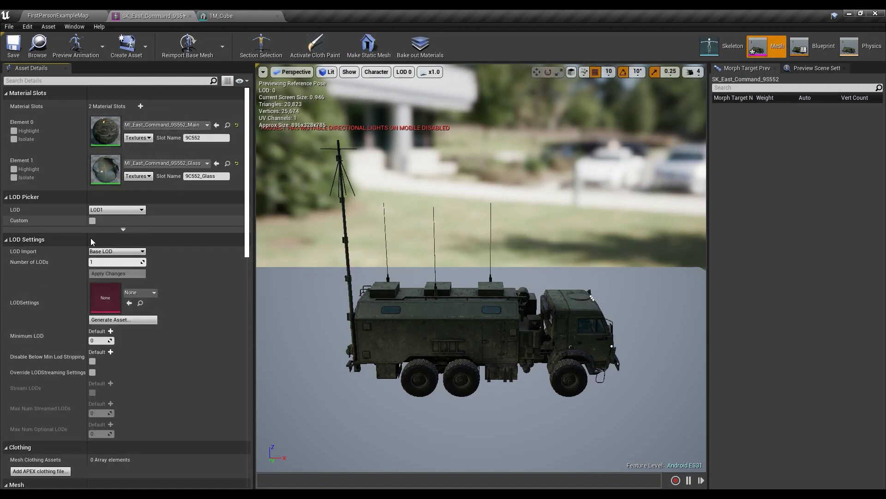
{"action": "left_click", "coordinate": [221, 16]}
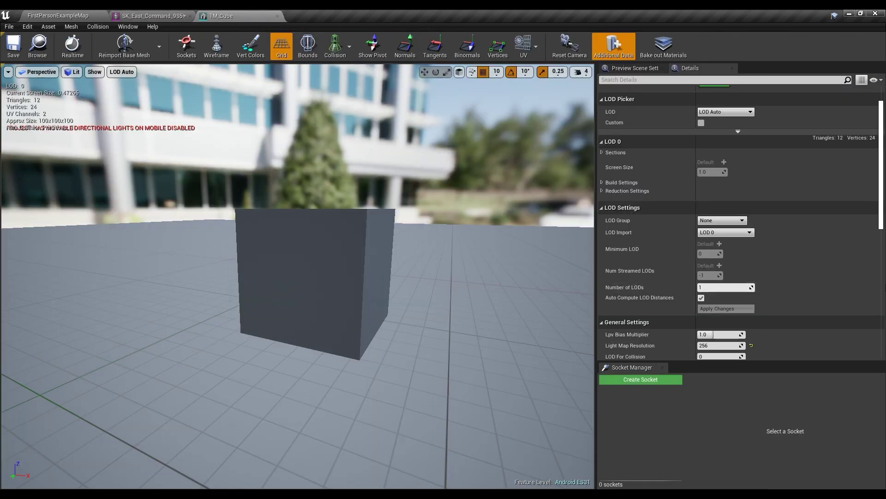
- Try 2 and 8 in the cube's Number of LODs, leave it at 1, and return to the truck
{"action": "left_click", "coordinate": [725, 288]}
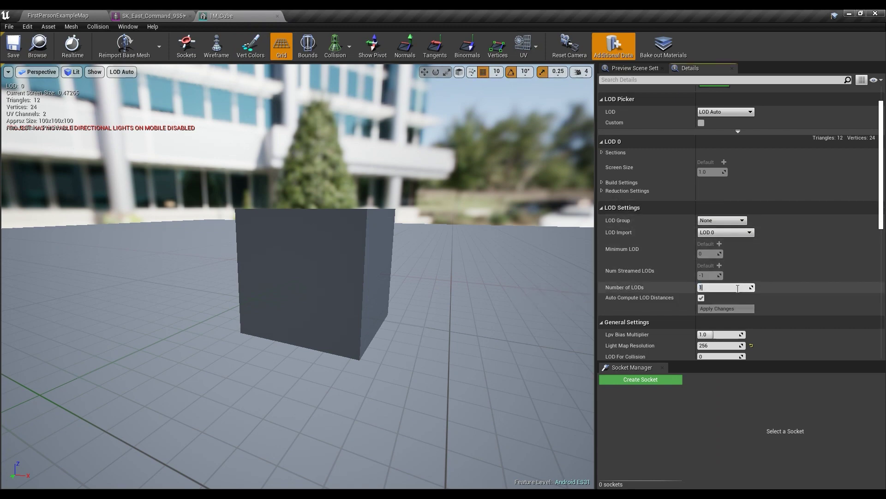
{"action": "type", "text": "2"}
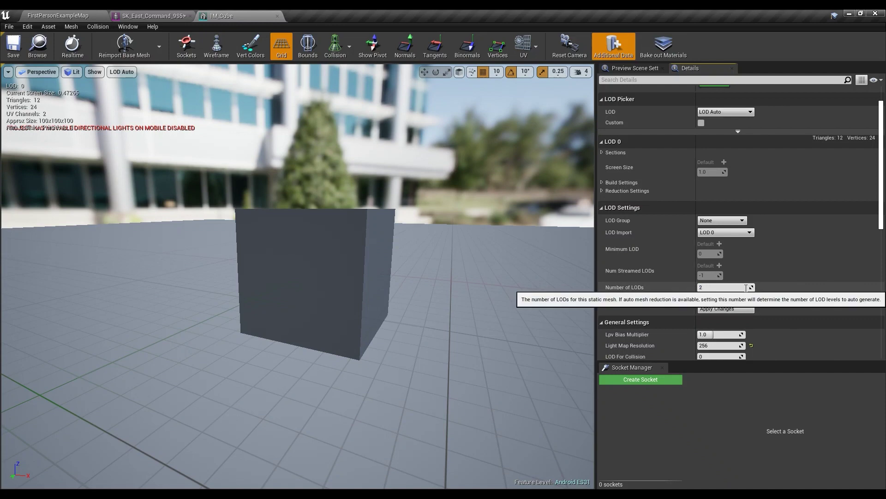
{"action": "key", "text": "BackSpace"}
{"action": "type", "text": "8"}
{"action": "key", "text": "BackSpace"}
{"action": "type", "text": "1"}
{"action": "left_click", "coordinate": [164, 13]}
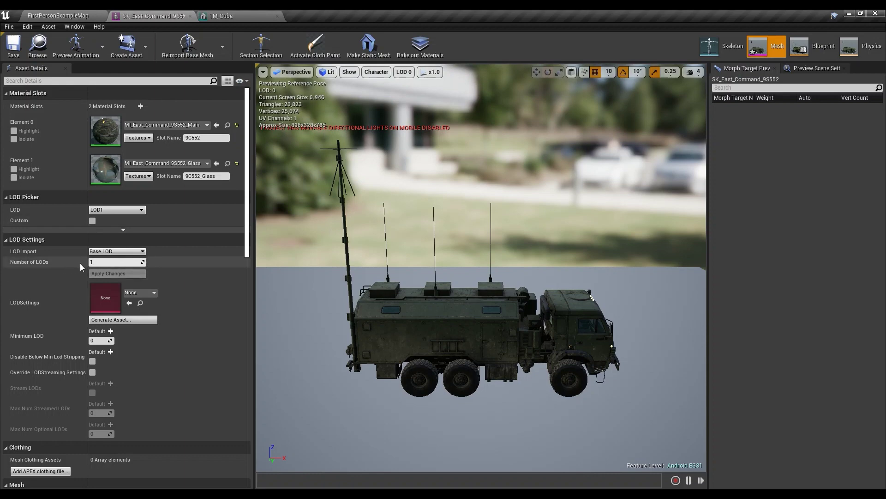
- Set the truck's Number of LODs to 2, apply, and expand LOD 1's Reduction Settings
{"action": "left_click", "coordinate": [111, 261]}
{"action": "type", "text": "2"}
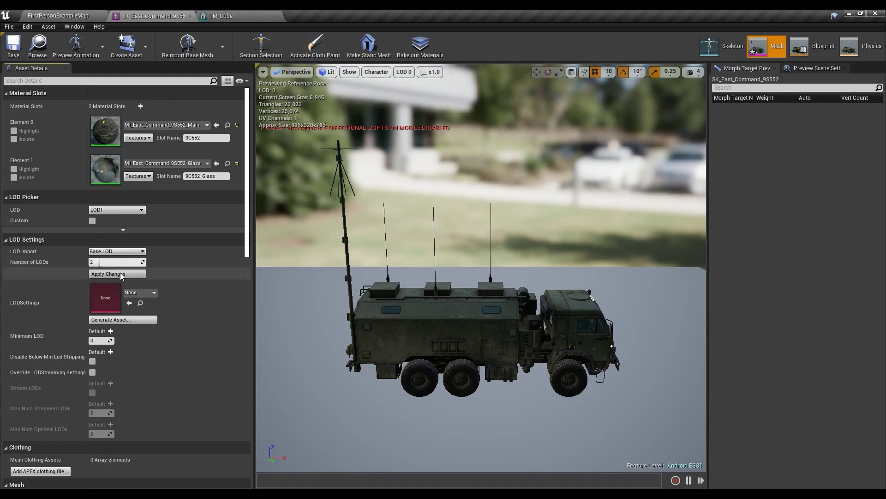
{"action": "left_click", "coordinate": [120, 274]}
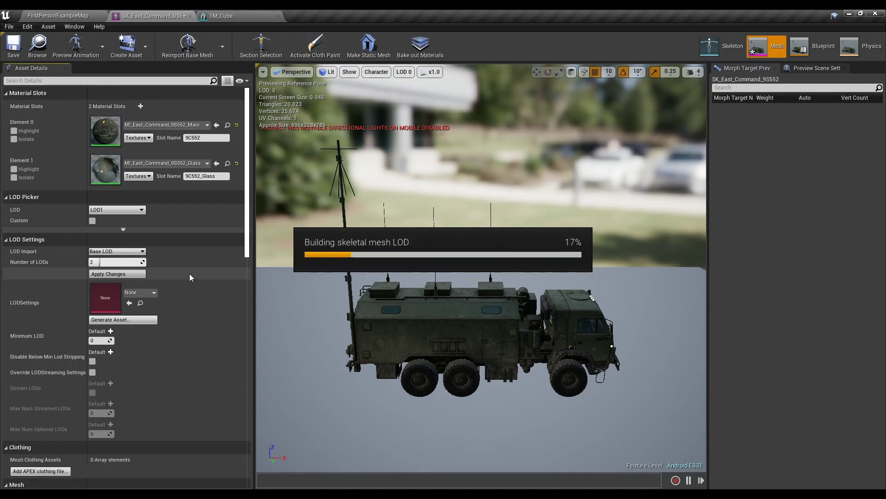
{"action": "left_click", "coordinate": [404, 72]}
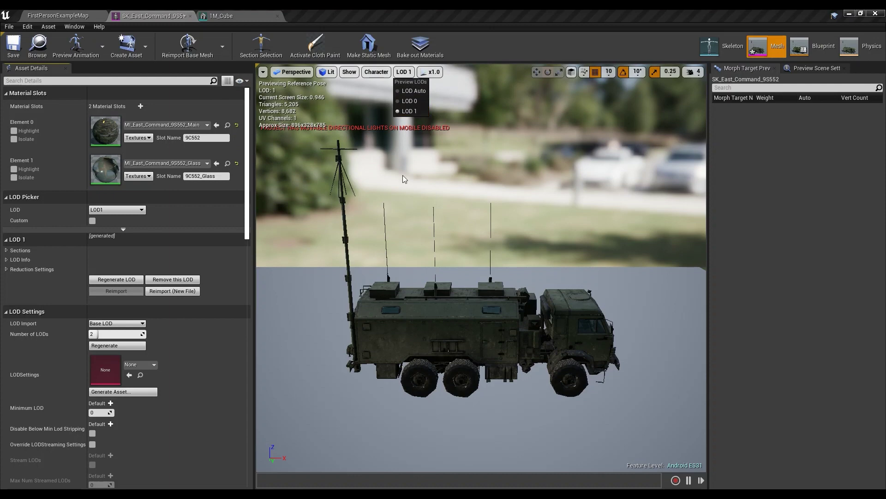
{"action": "scroll", "coordinate": [135, 337], "scroll_direction": "down", "scroll_amount": 5}
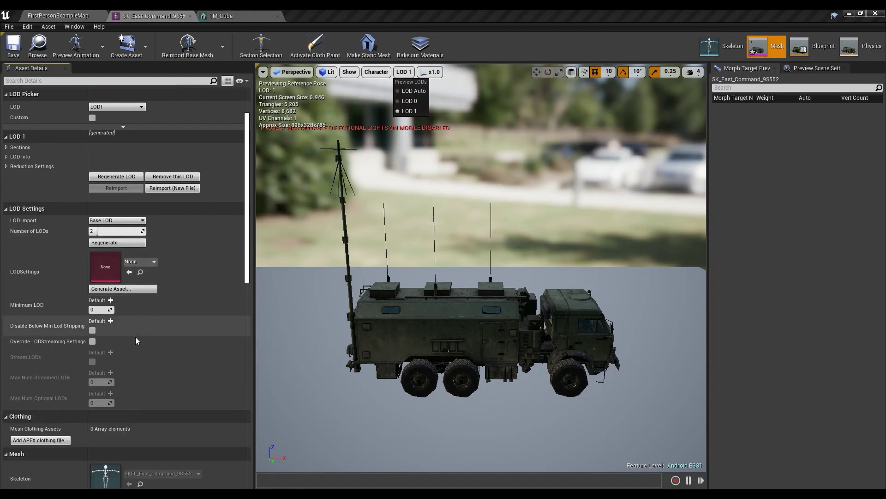
{"action": "scroll", "coordinate": [135, 337], "scroll_direction": "up", "scroll_amount": 3}
{"action": "left_click", "coordinate": [11, 241]}
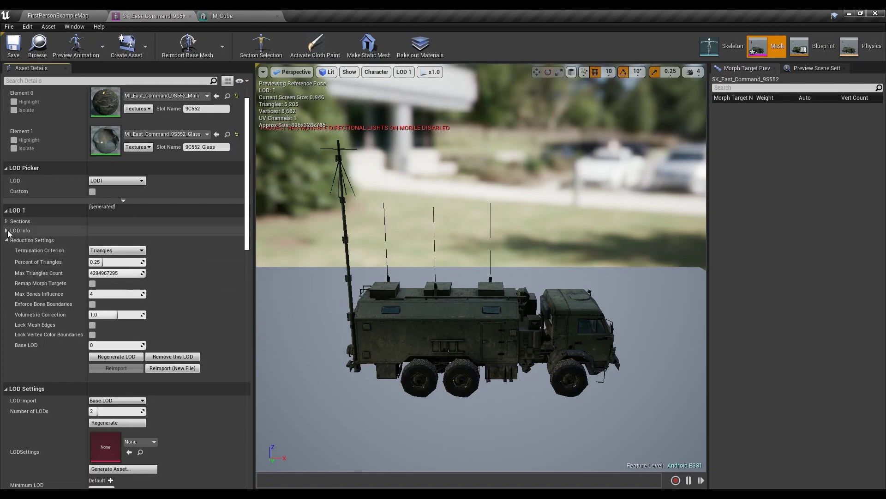
- Set LOD 1's Percent of Triangles to 0.1 and regenerate it, giving 2,082 triangles
{"action": "left_click", "coordinate": [118, 262]}
{"action": "type", "text": "0.1"}
{"action": "key", "text": "BackSpace"}
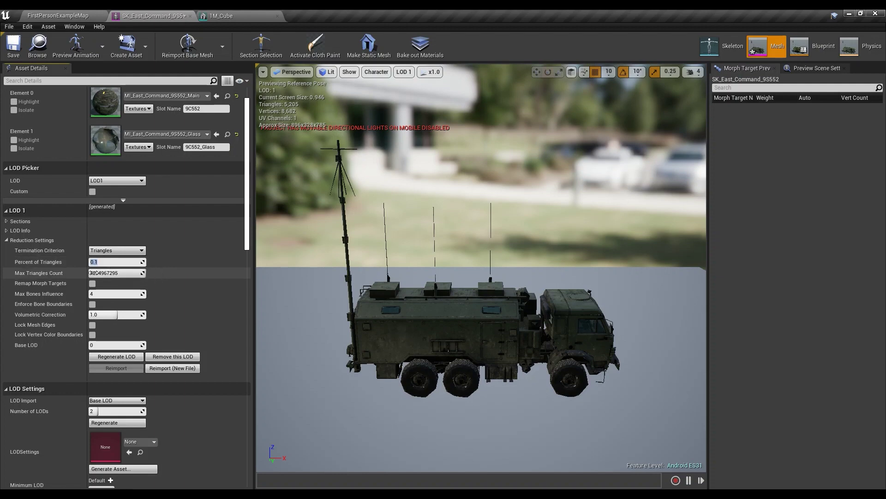
{"action": "scroll", "coordinate": [183, 330], "scroll_direction": "down", "scroll_amount": 1}
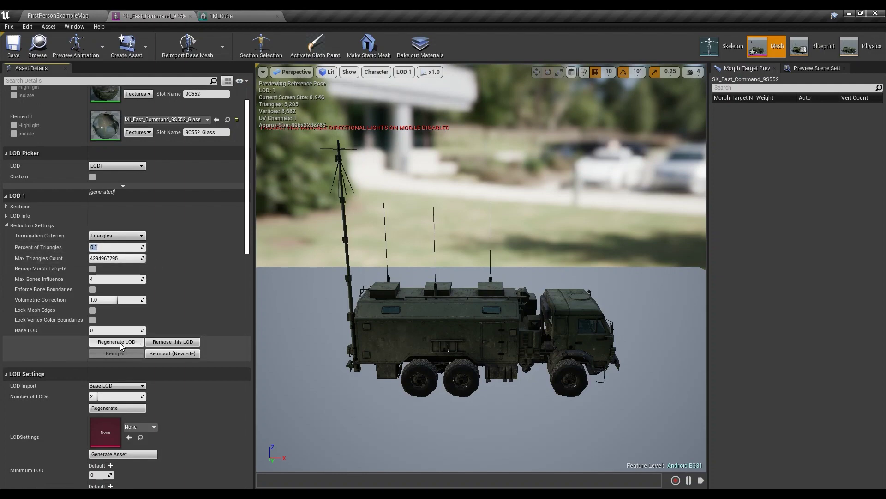
{"action": "left_click", "coordinate": [120, 343]}
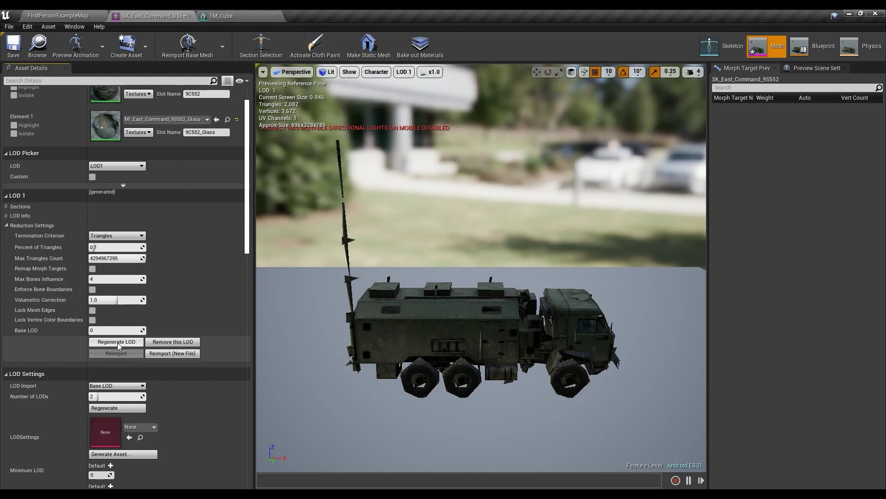
{"action": "scroll", "coordinate": [124, 382], "scroll_direction": "down", "scroll_amount": 2}
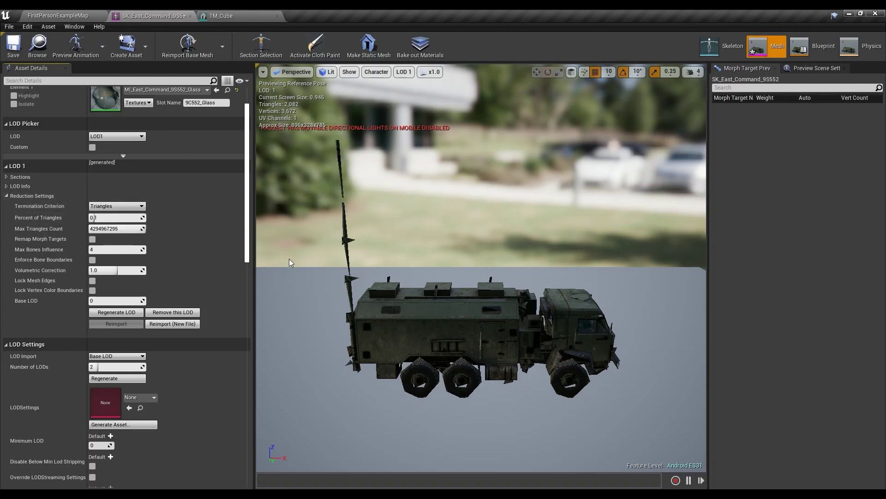
- Set LOD1's screen size to 0.1 under LOD Info
{"action": "left_click", "coordinate": [7, 186]}
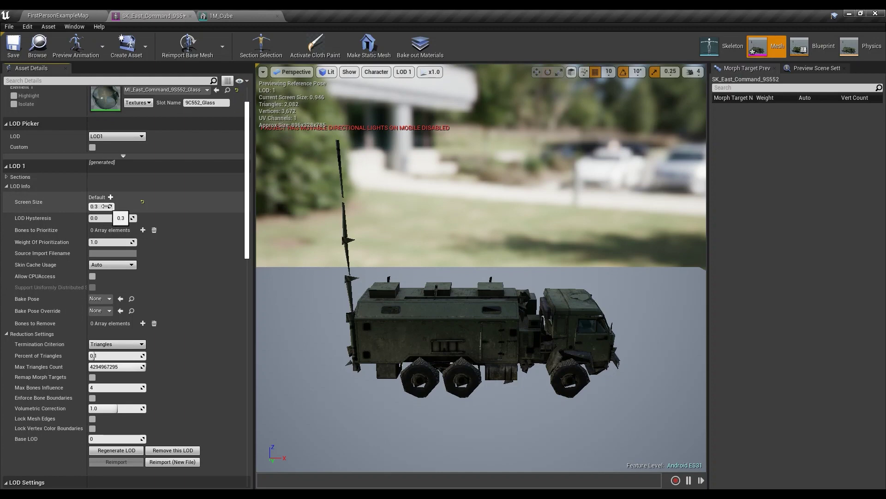
{"action": "left_click_drag", "start_coordinate": [106, 206], "coordinate": [93, 206]}
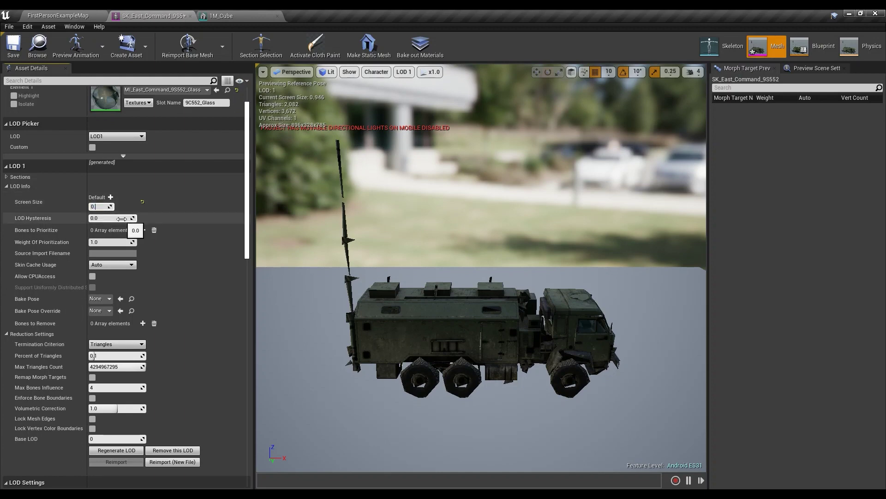
{"action": "scroll", "coordinate": [482, 240], "scroll_direction": "down", "scroll_amount": 5}
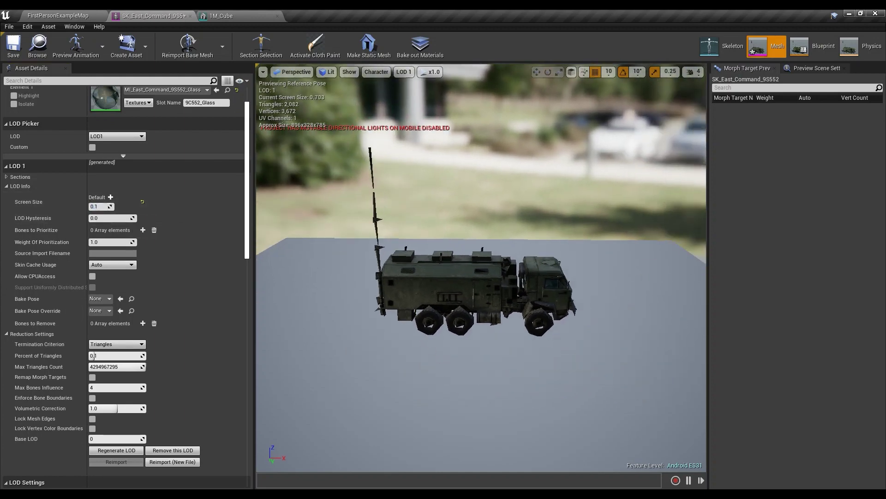
- Switch the viewport preview to LOD Auto and pull the camera back until the truck drops to LOD1
{"action": "left_click", "coordinate": [403, 71]}
{"action": "left_click", "coordinate": [409, 92]}
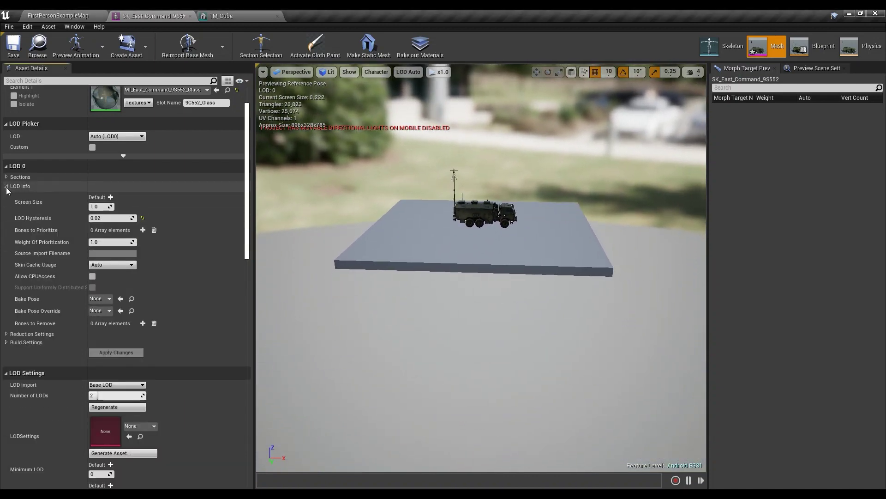
{"action": "left_click_drag", "start_coordinate": [441, 154], "coordinate": [514, 184]}
- Switch to the FirstPersonExampleMap tab to view the SK_East_Command_9S552 truck with its 2,082-triangle LOD1
{"action": "left_click", "coordinate": [65, 12]}
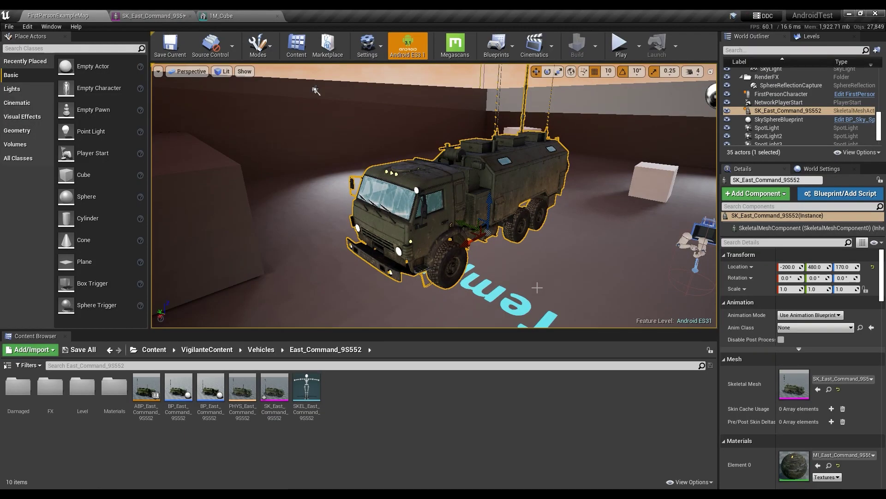